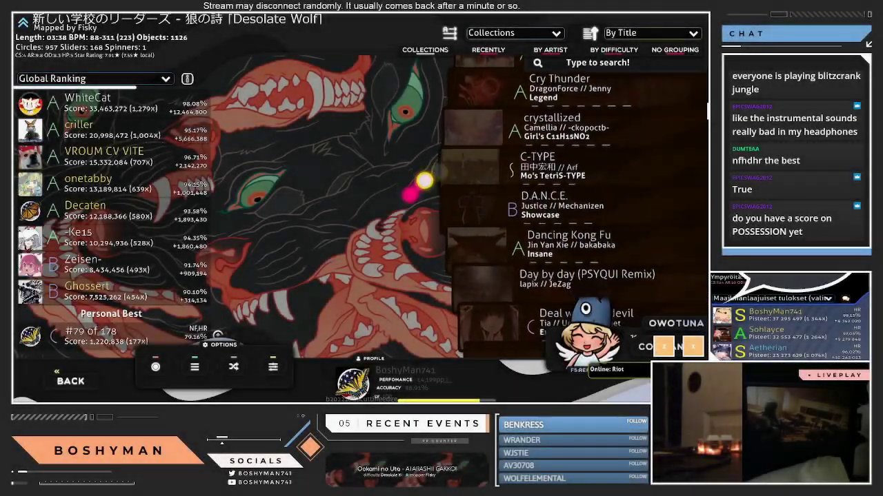
- Select C-TYPE [Mo's TetriS-TYPE] and set the leaderboard to Global Ranking (Selected Mods)
left_click(431, 176)
left_click(97, 79)
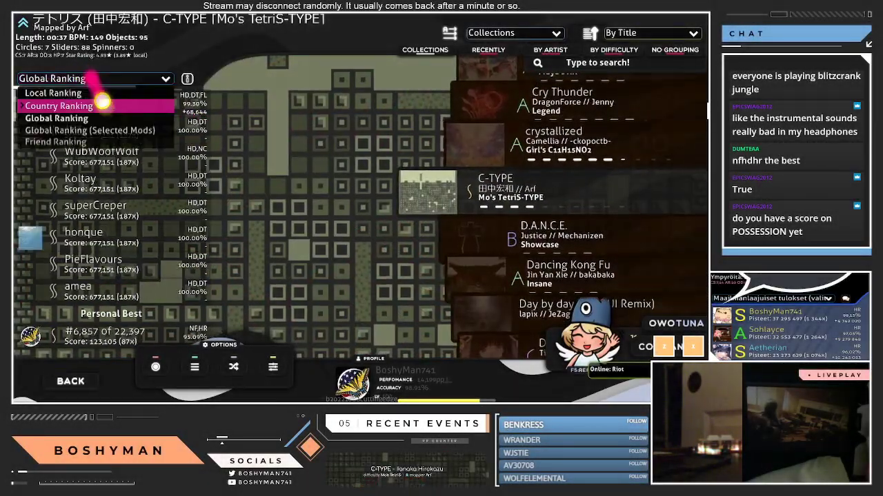
left_click(121, 127)
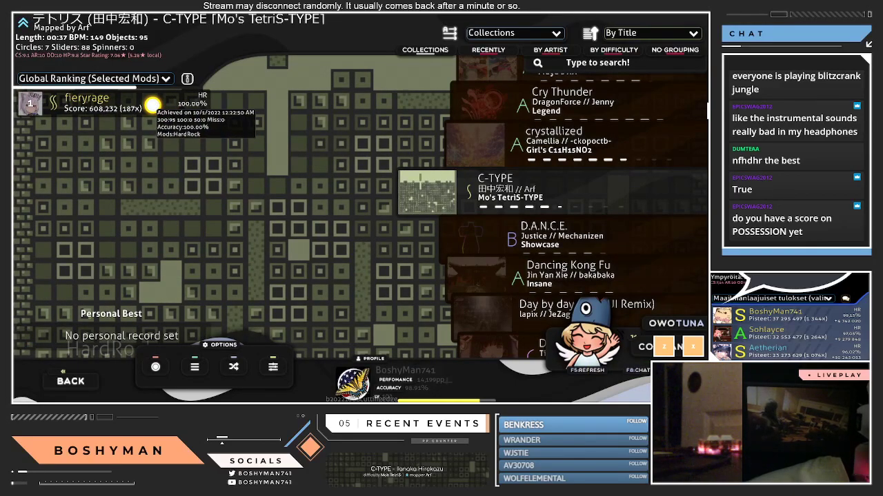
- Browse the installed skins in the game settings, then start the map
key("ctrl+o")
left_click(28, 206)
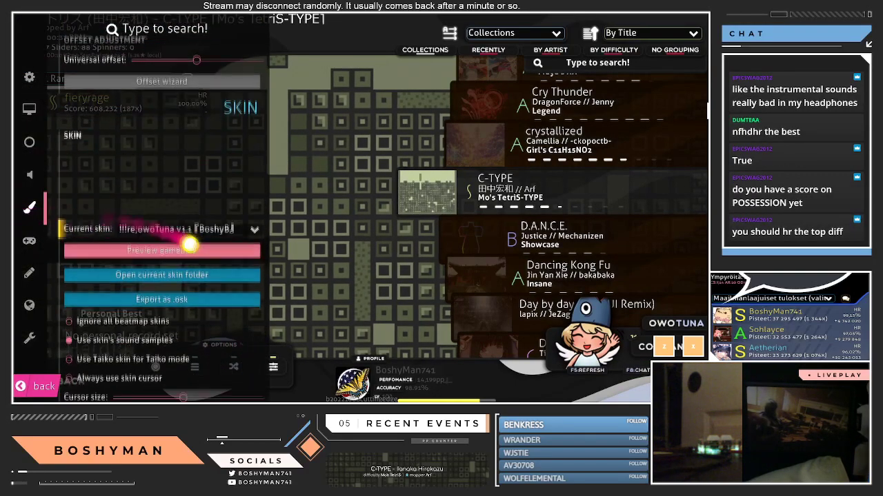
left_click(166, 239)
scroll(205, 234, "down", 10)
scroll(209, 226, "down", 10)
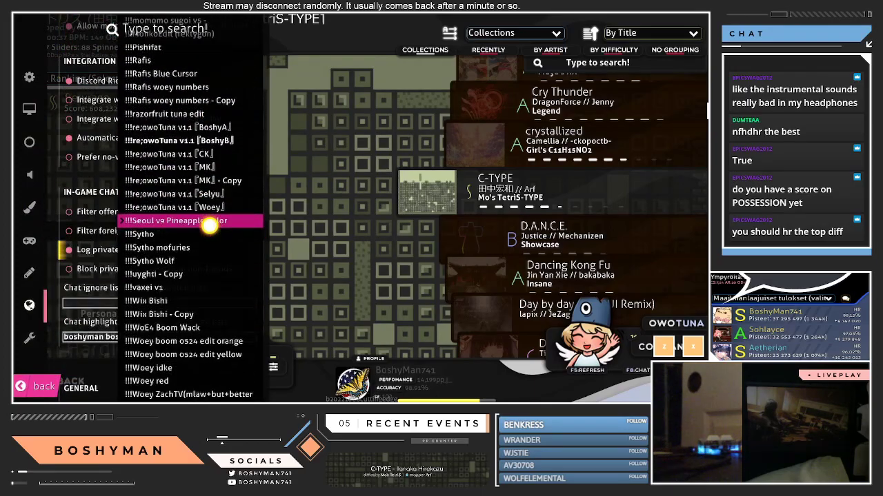
scroll(212, 221, "up", 5)
scroll(207, 211, "up", 5)
scroll(207, 145, "up", 5)
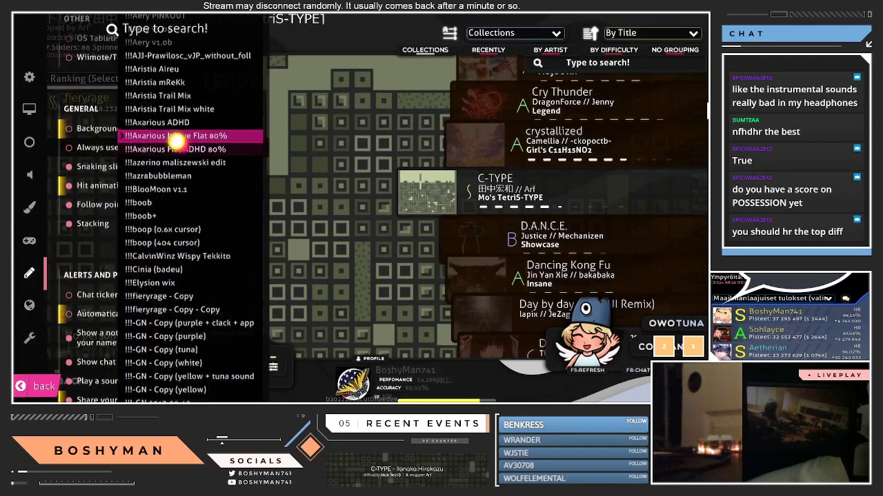
key("Return")
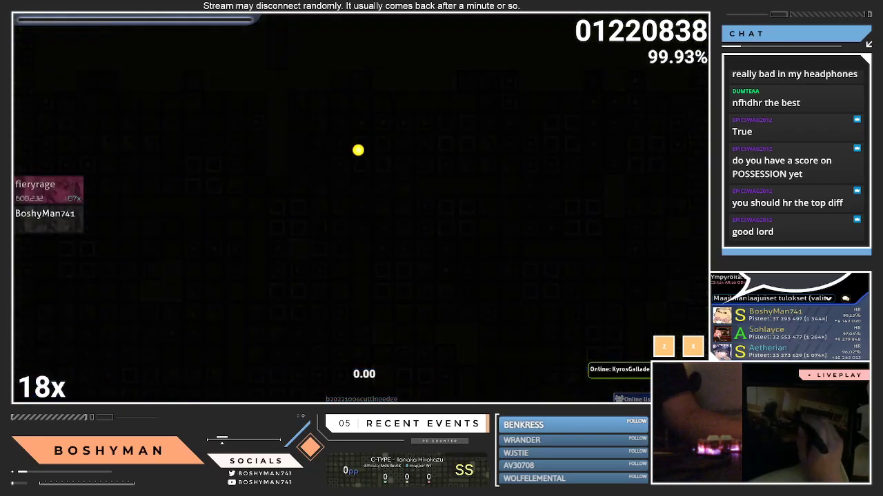
- Pause the play and quick-retry C-TYPE repeatedly until the attempt fails
key("Escape")
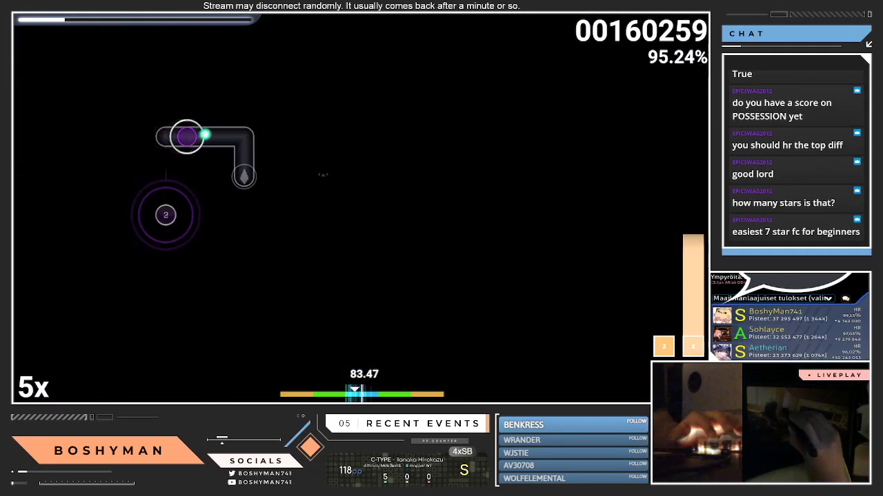
key("grave")
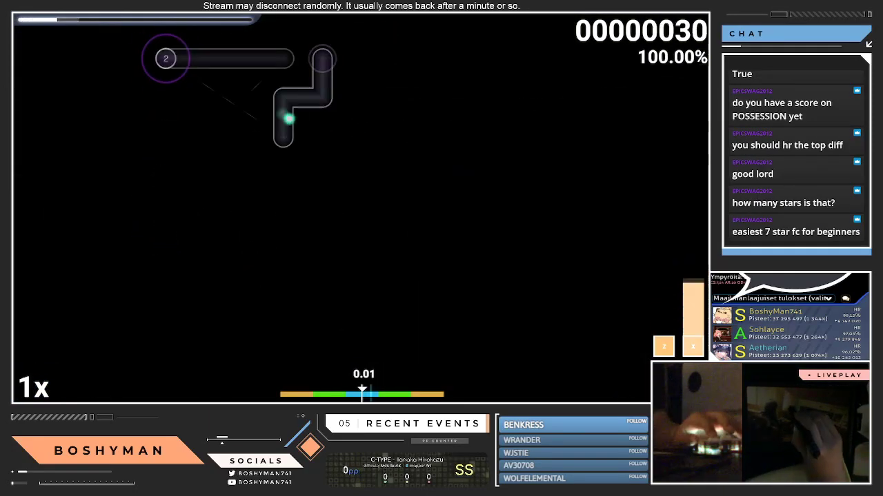
key("grave")
key("grave")
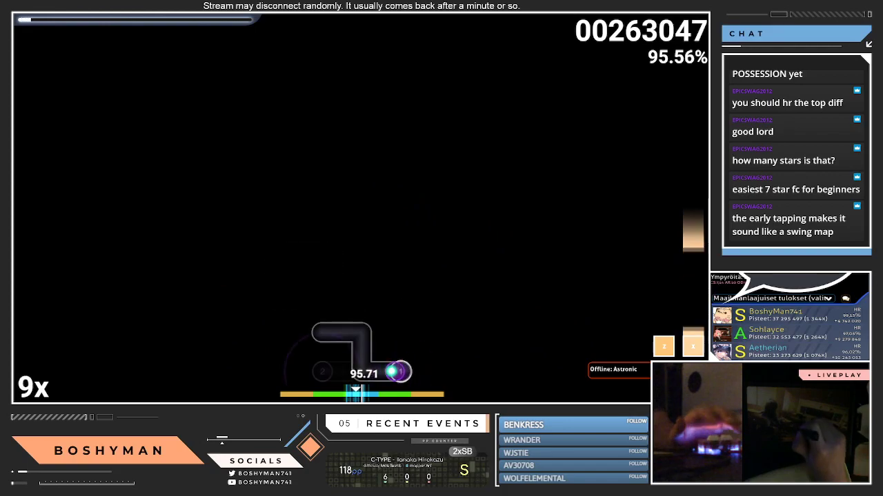
key("grave")
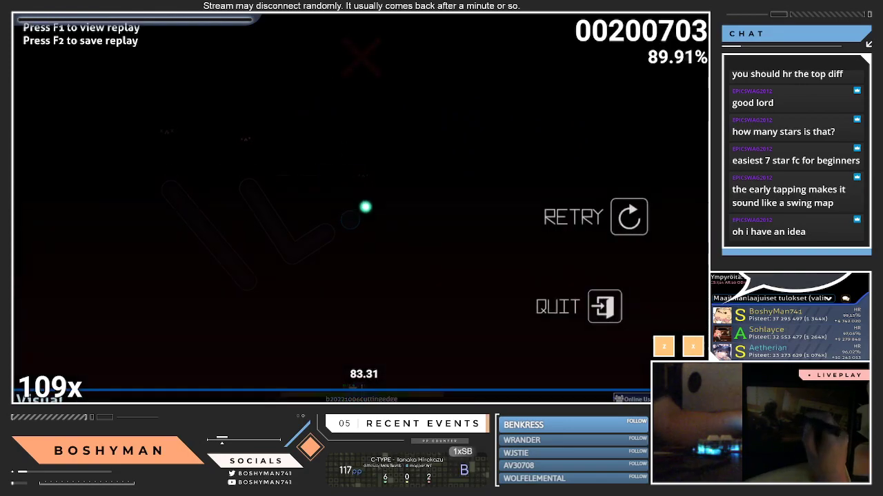
key("grave")
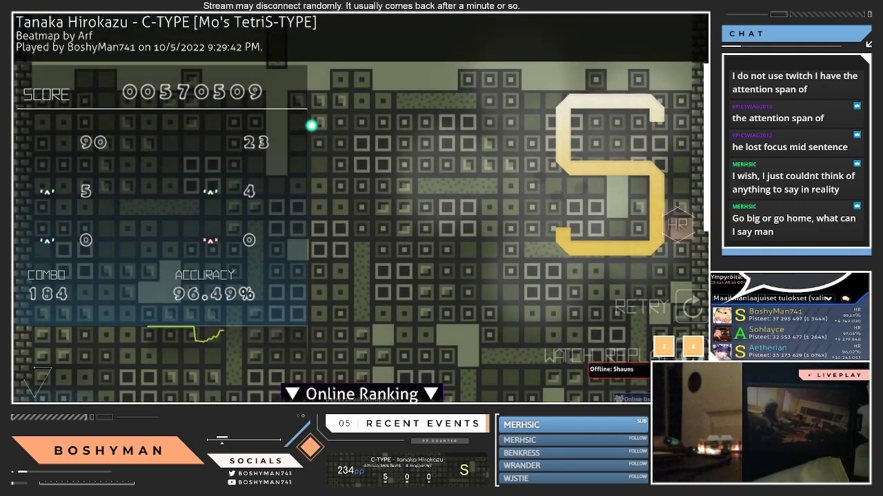
scroll(304, 357, "up", 1)
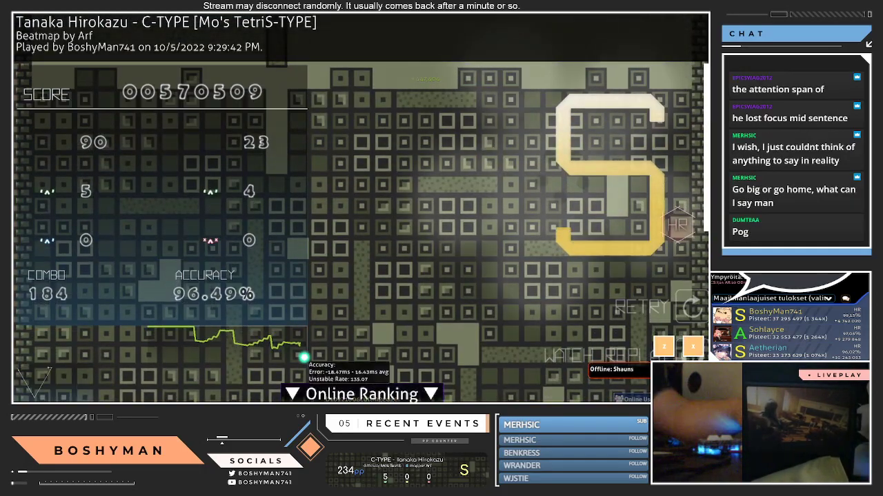
- Leave the S-rank results screen and return to song select
key("Escape")
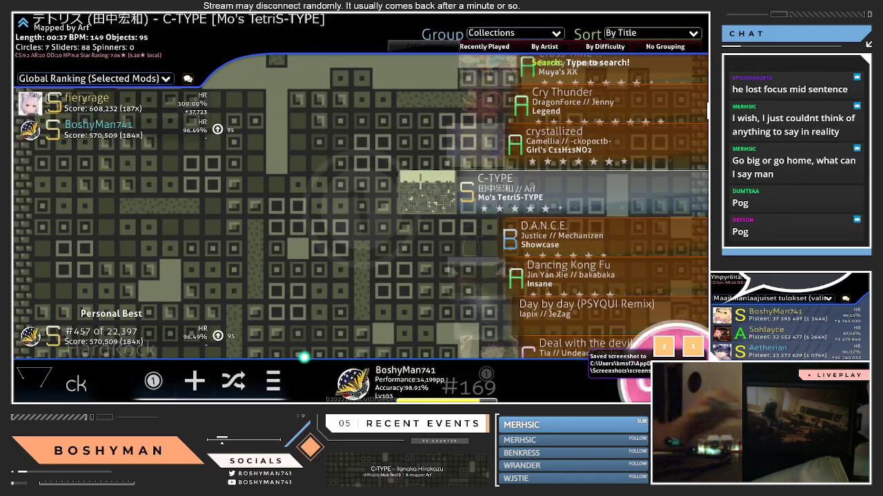
- Add the map to the Improve Acc (HR/HDHR) collection via the collection manager, then close it
key("F3")
key("1")
scroll(286, 141, "down", 3)
left_click(480, 112)
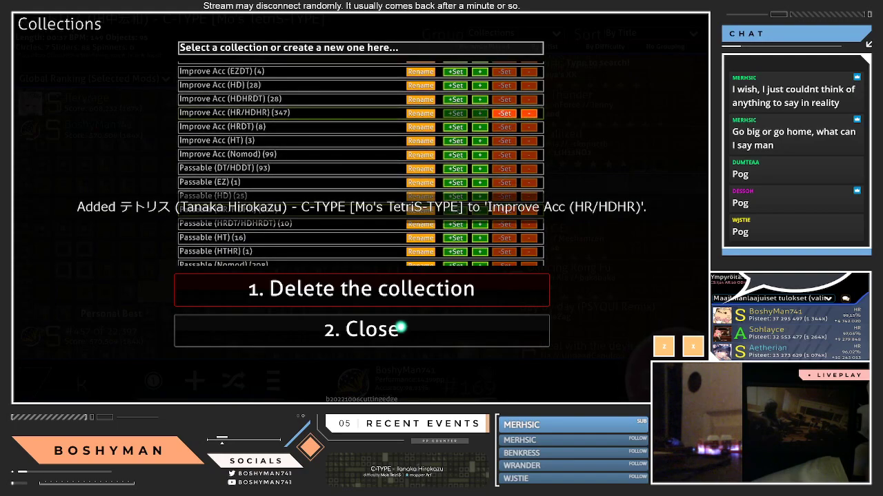
left_click(400, 328)
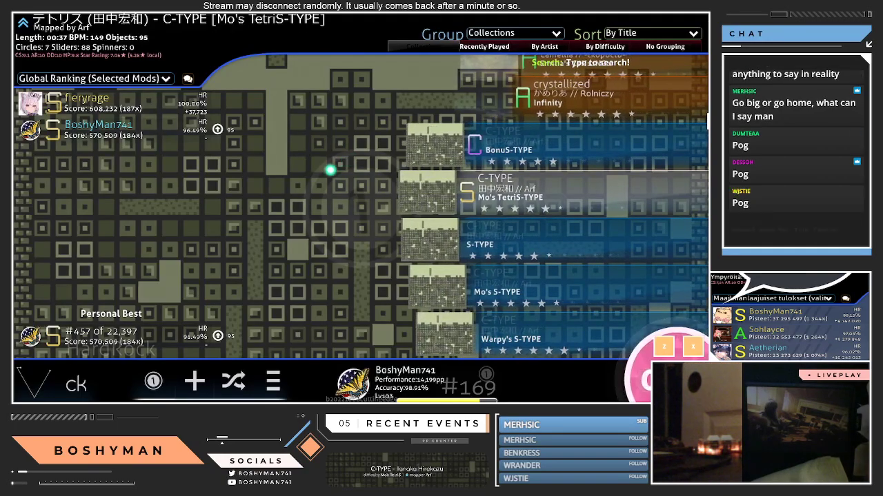